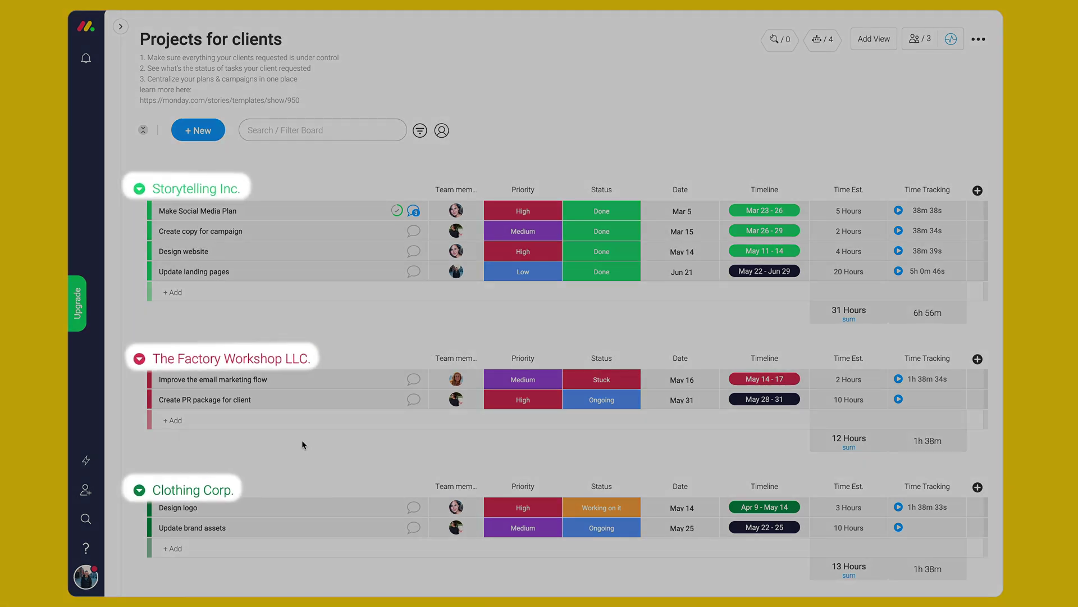
Add 'Create and upload videos for clients' under The Factory Workshop LLC and assign three team members
left_click(280, 420)
type("Create and upload videos fo")
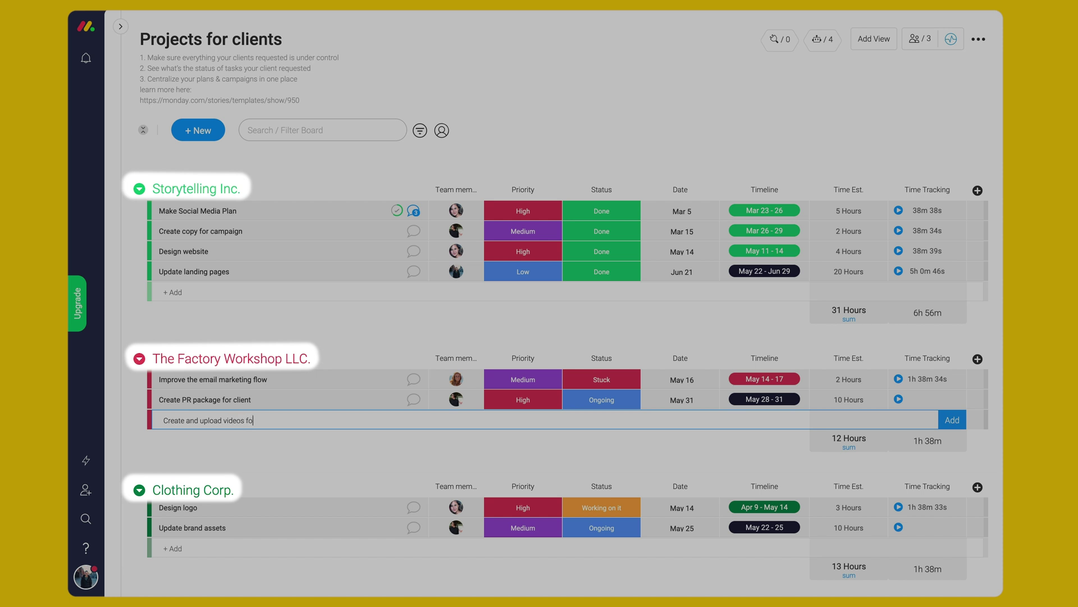
type("r clients")
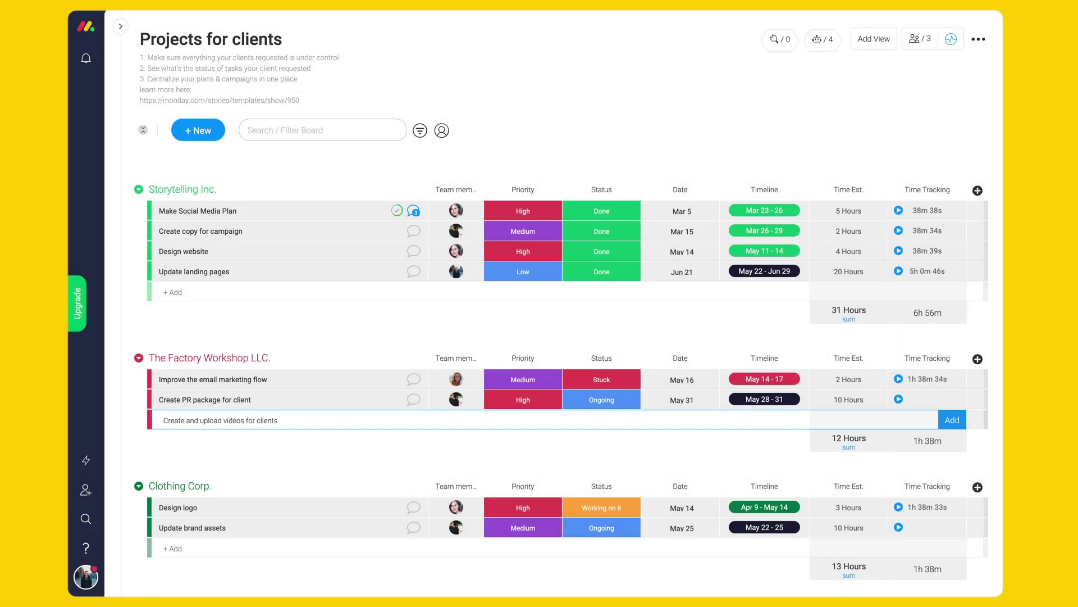
key("Return")
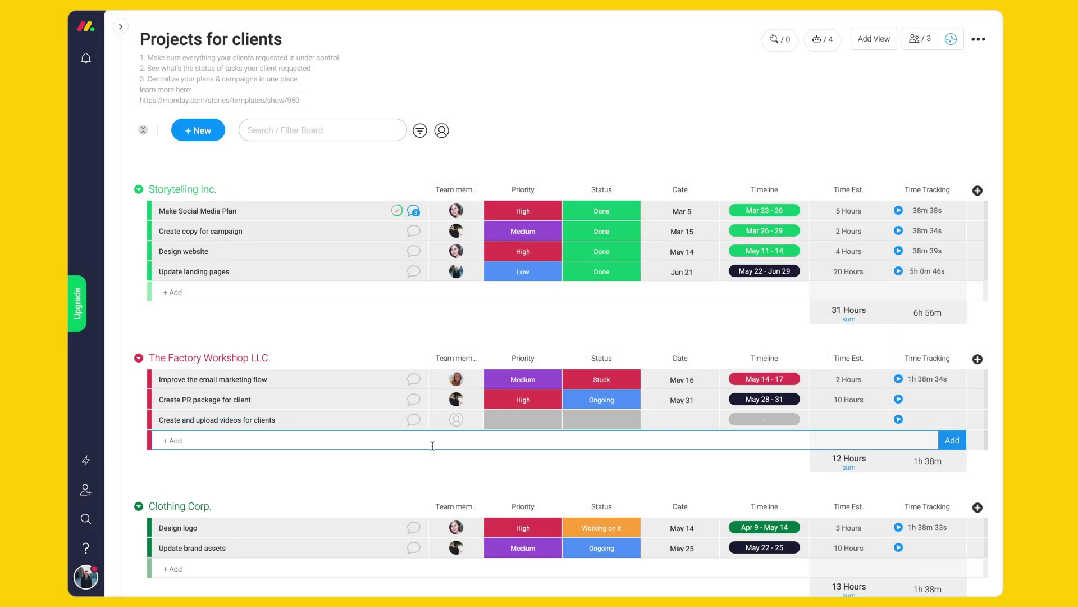
left_click(455, 420)
left_click(462, 459)
left_click(456, 420)
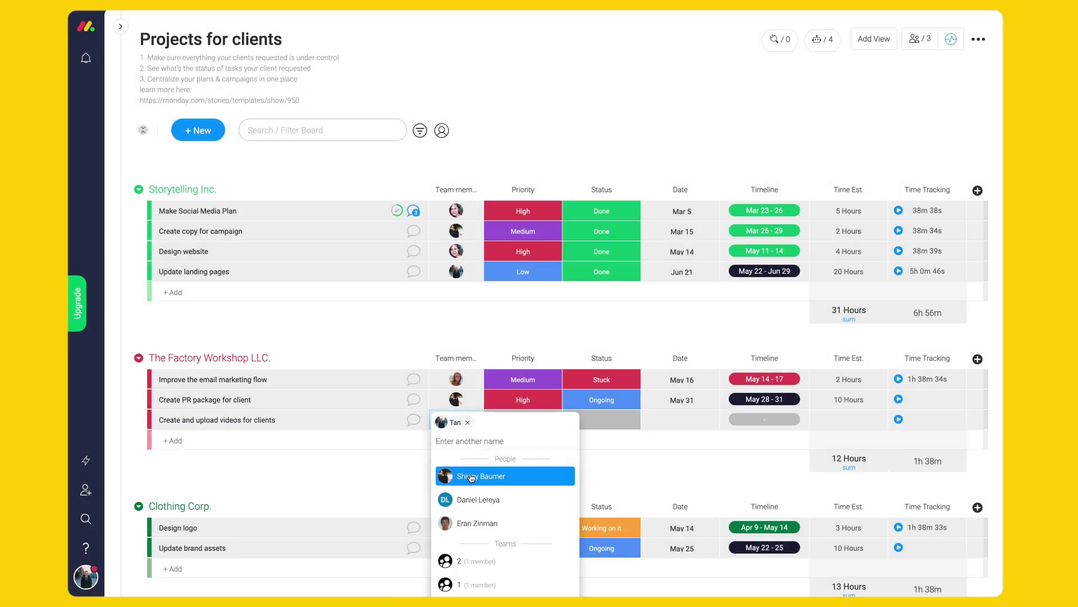
left_click(480, 477)
left_click(455, 420)
type("D")
key("Return")
key("Escape")
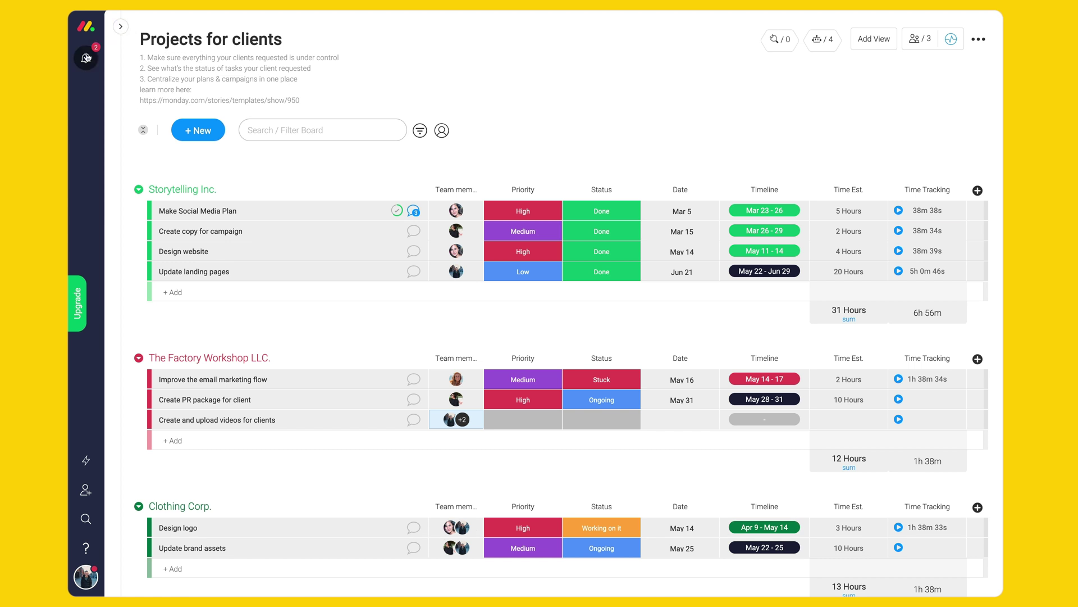
Mark the two new notifications as read and close the notifications panel
left_click(86, 58)
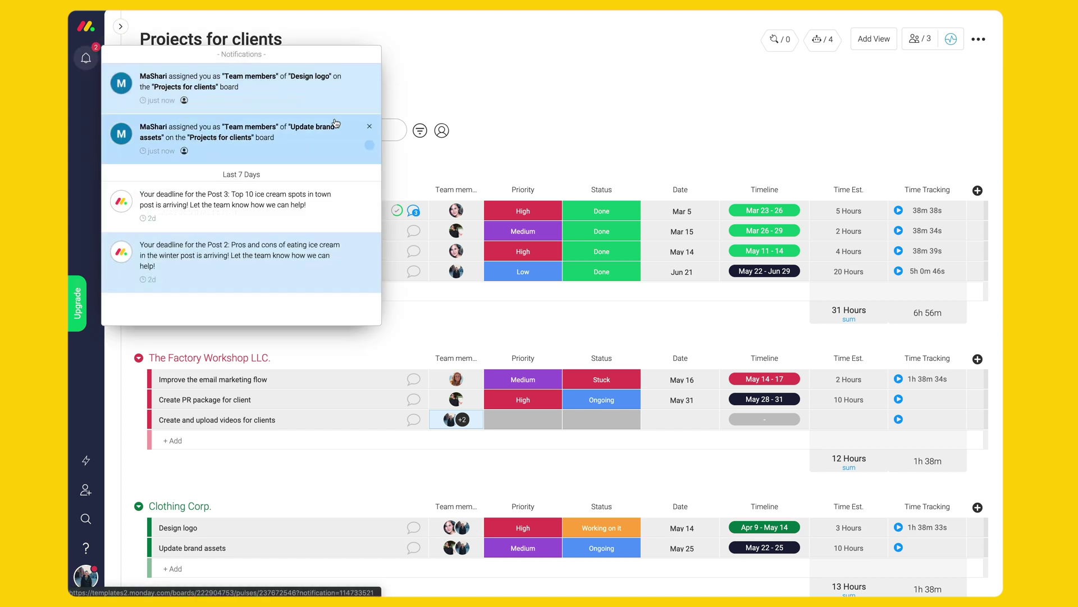
left_click(372, 97)
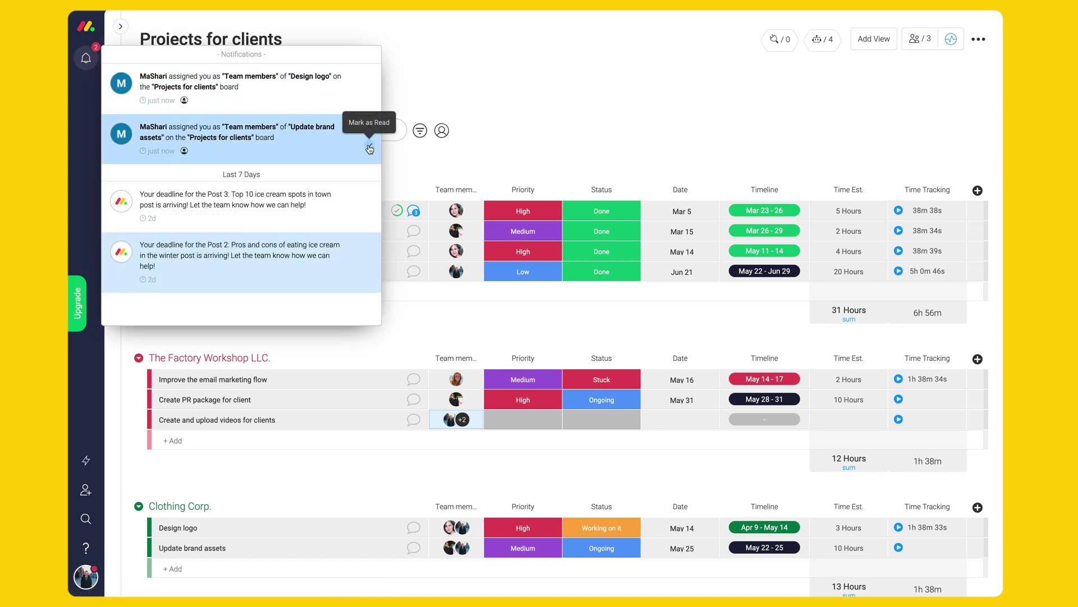
left_click(372, 148)
left_click(531, 91)
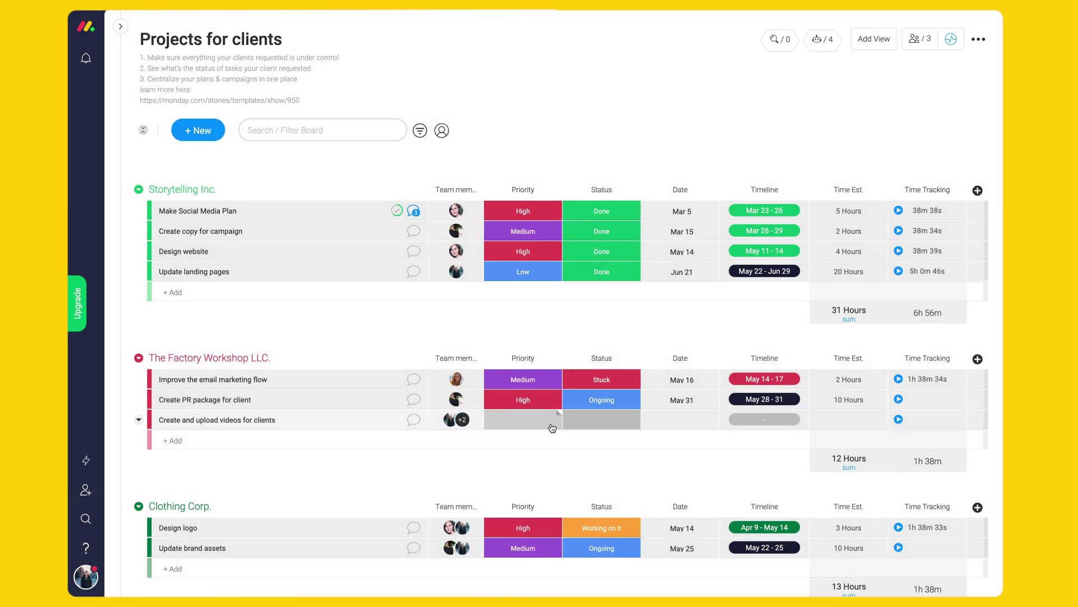
Give the video task Medium priority and 'Working on it' status
left_click(523, 420)
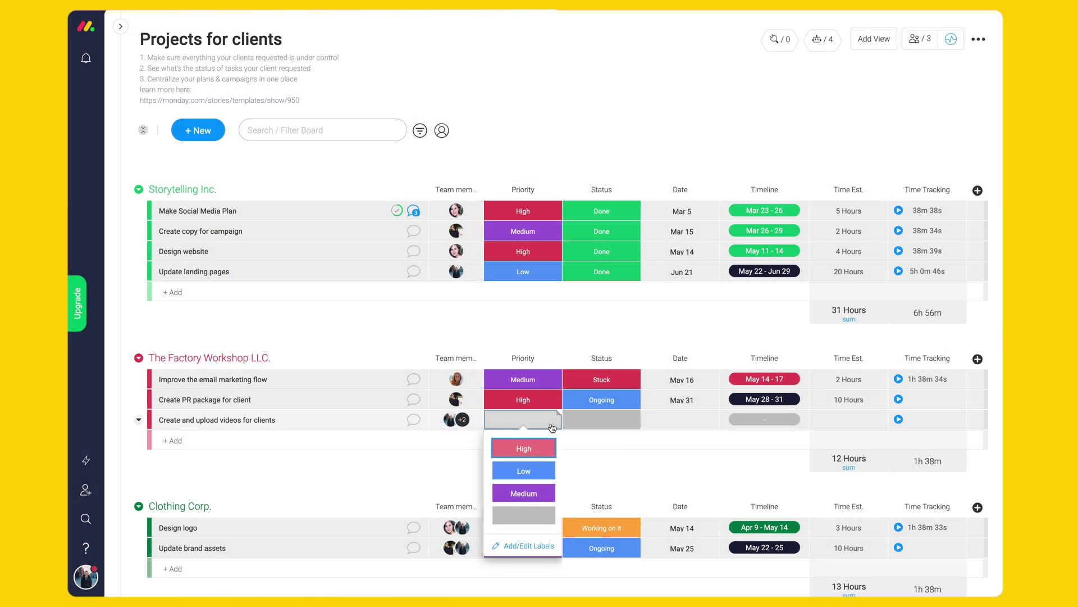
left_click(537, 492)
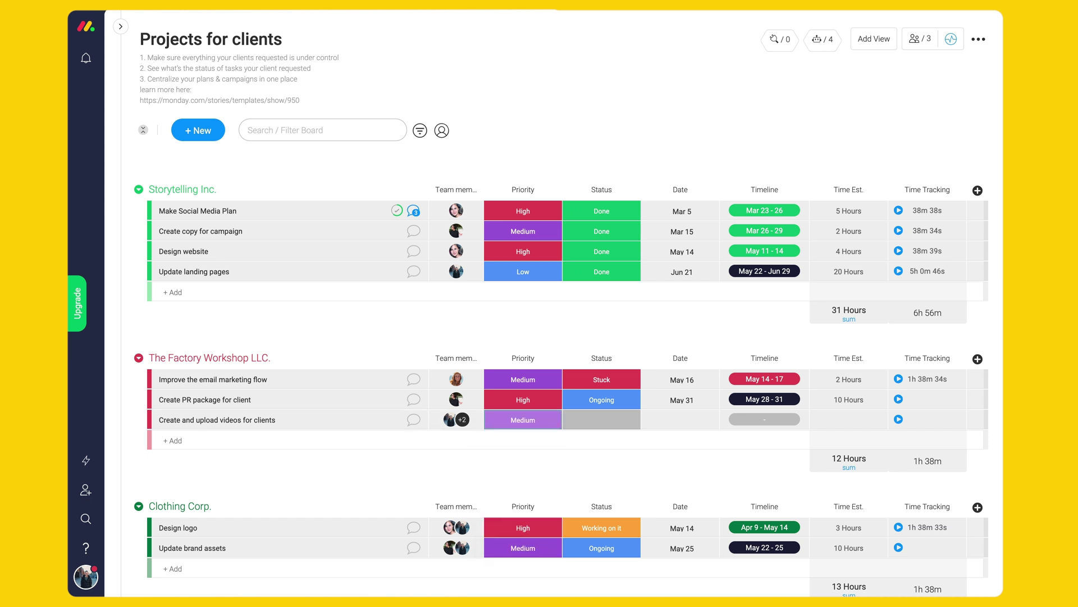
left_click(602, 420)
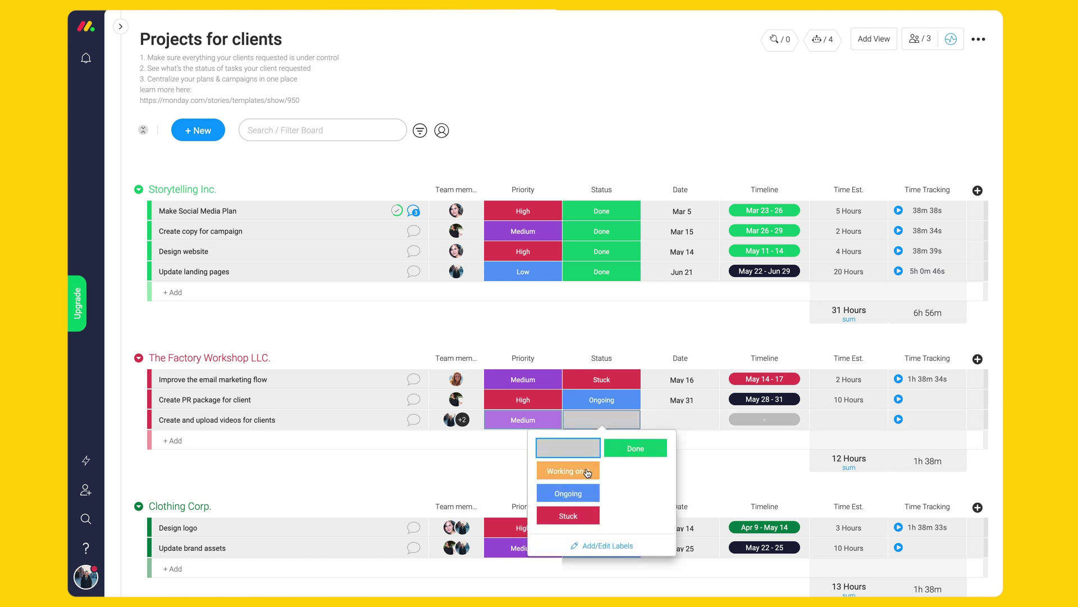
left_click(588, 472)
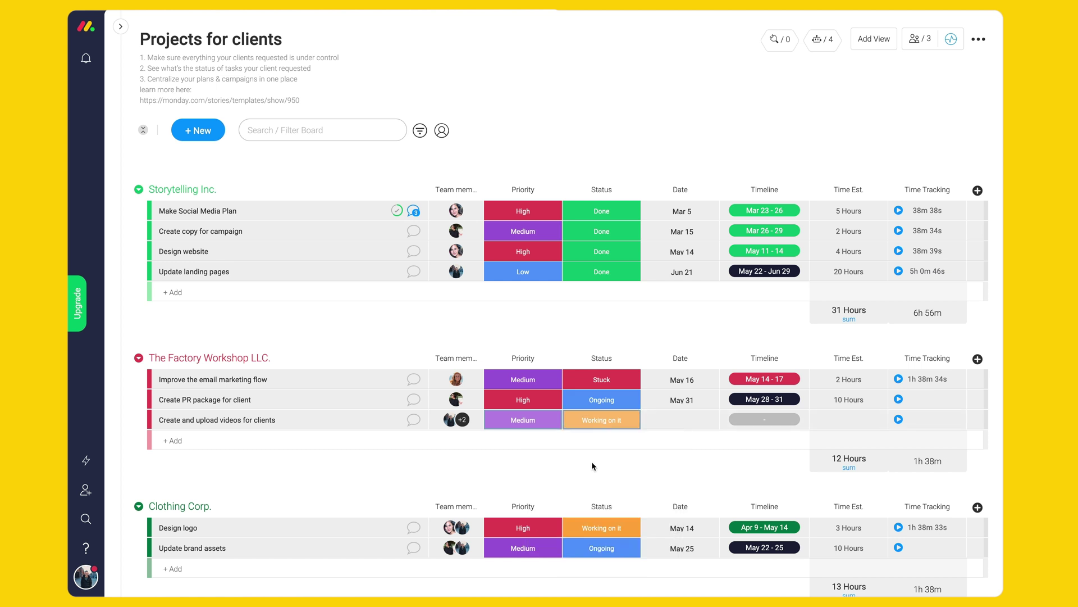
Date the video task May 30 and make the Date column a deadline connected to Status
left_click(680, 419)
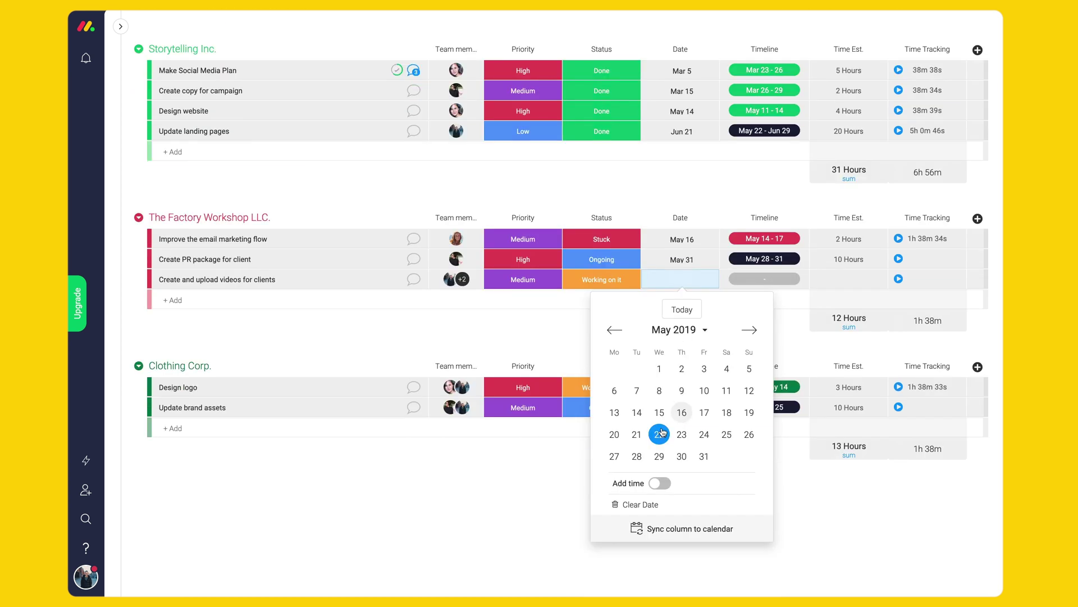
left_click(682, 455)
scroll(714, 327, "up", 5)
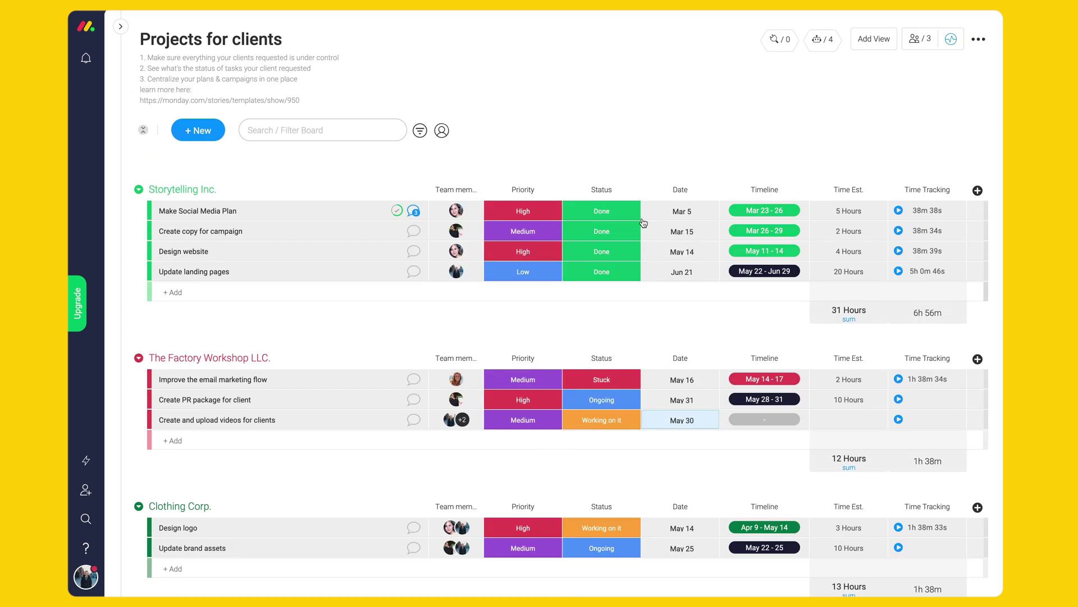
left_click(711, 189)
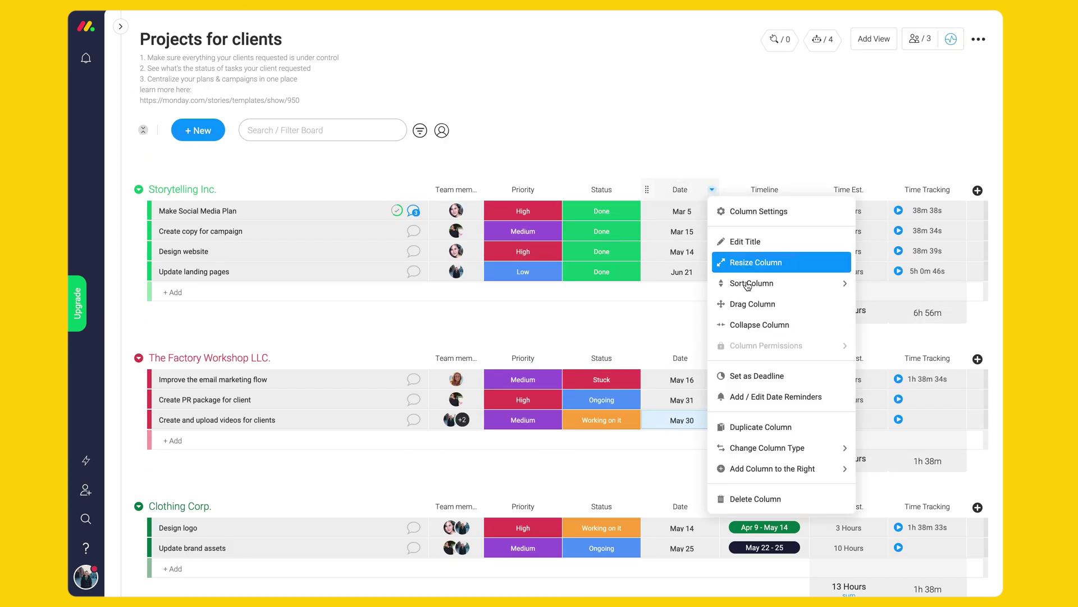
left_click(756, 376)
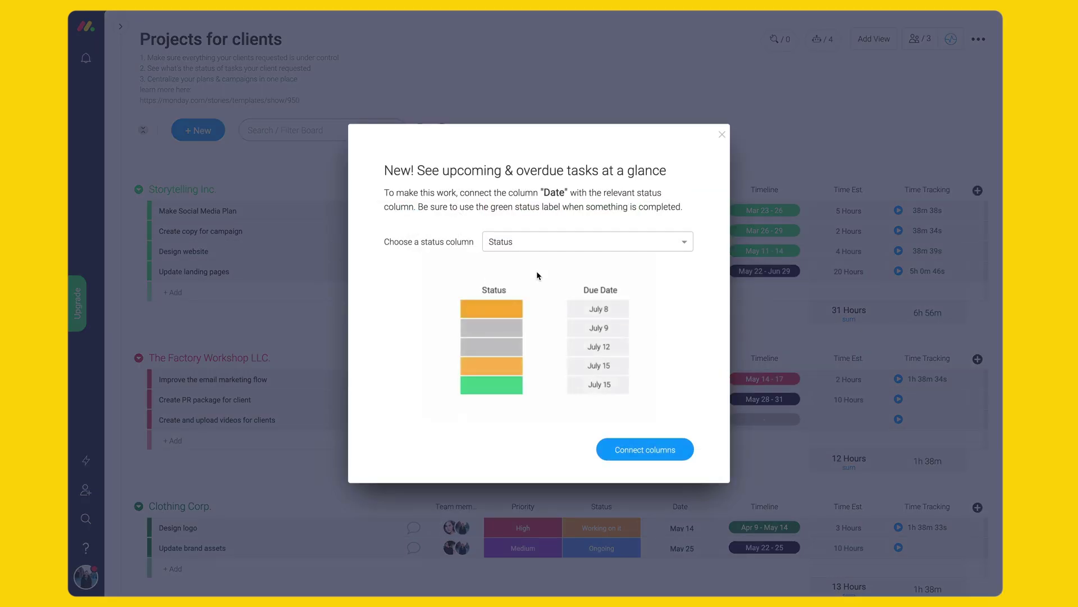
left_click(644, 450)
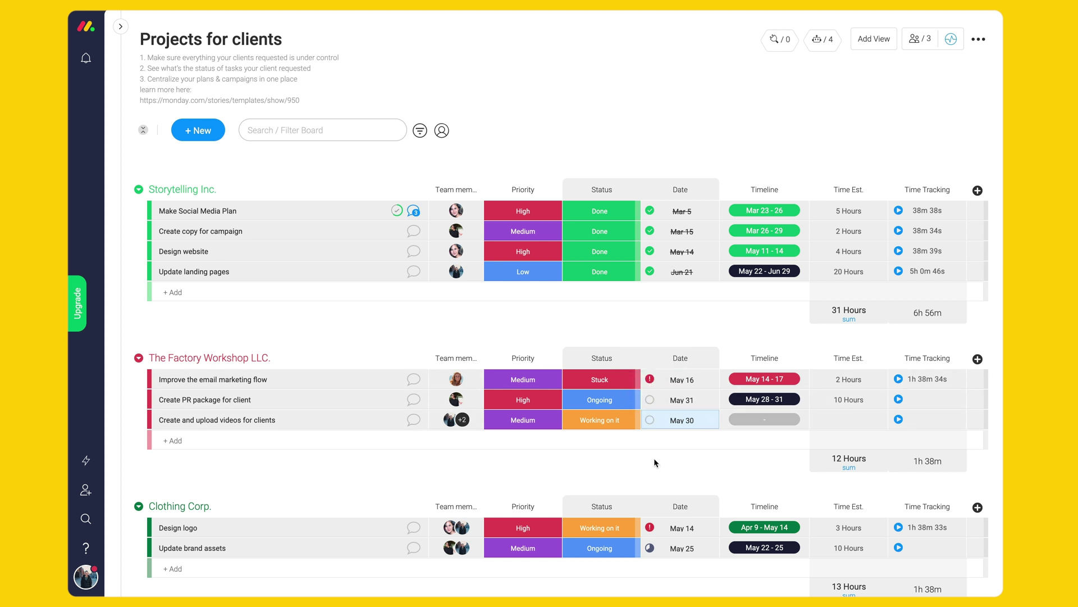
mouse_move(764, 419)
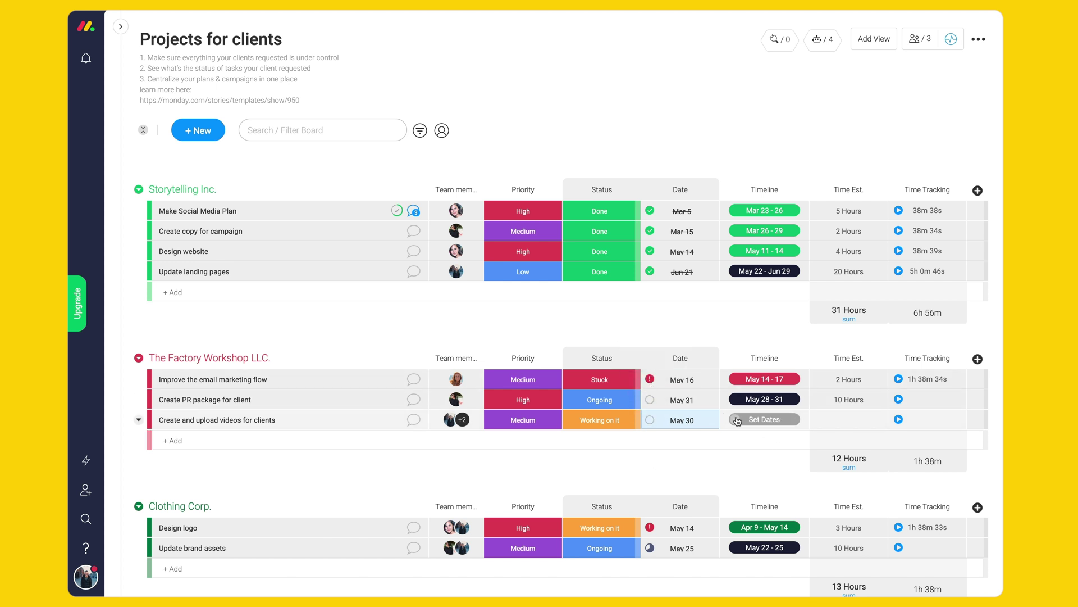
left_click(737, 420)
left_click(667, 489)
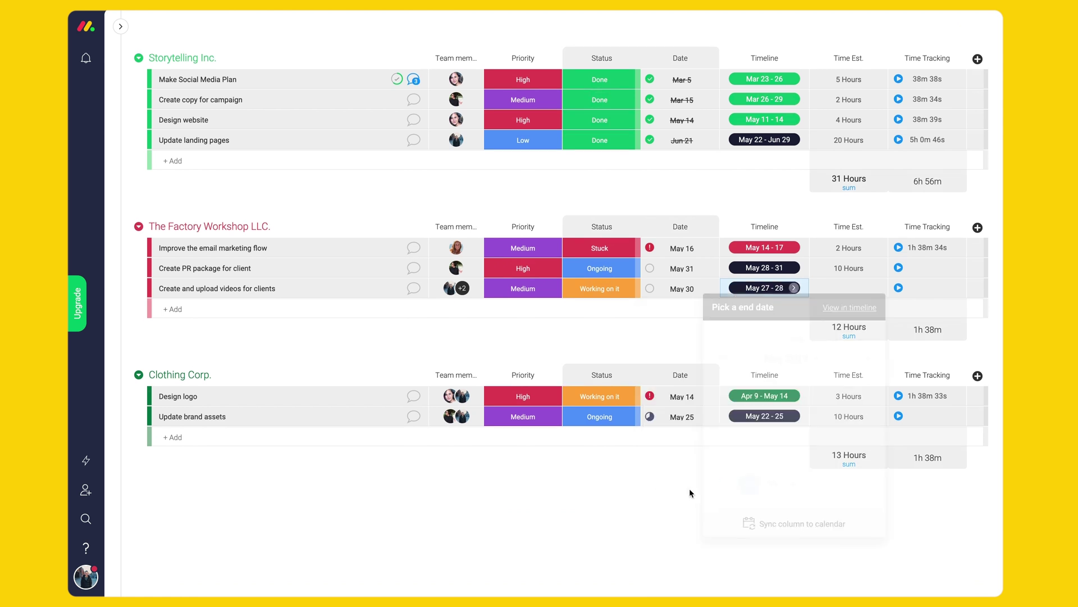
left_click(735, 489)
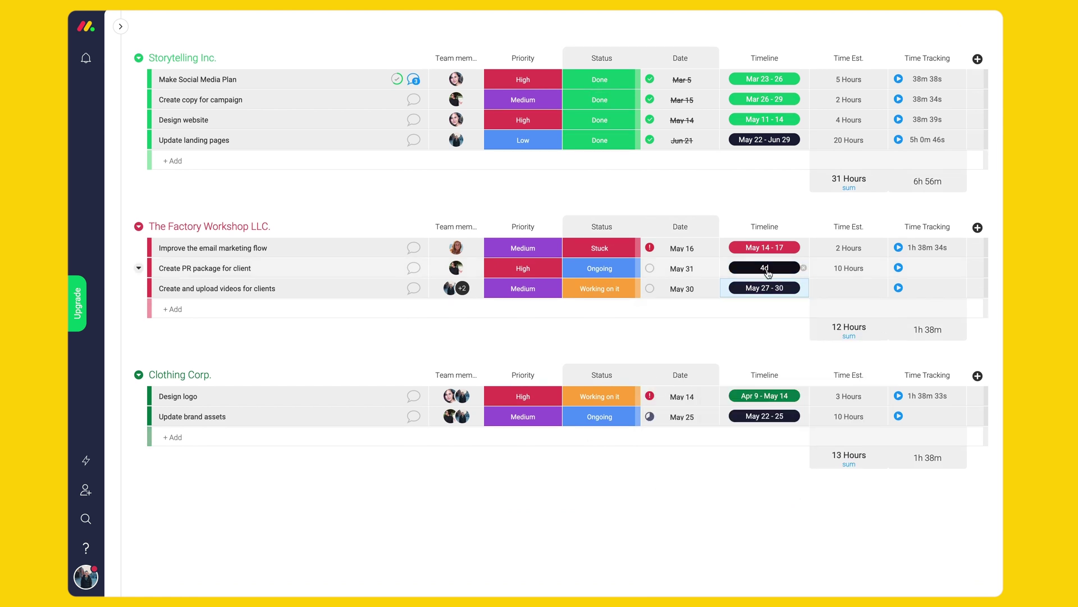
scroll(767, 270, "up", 3)
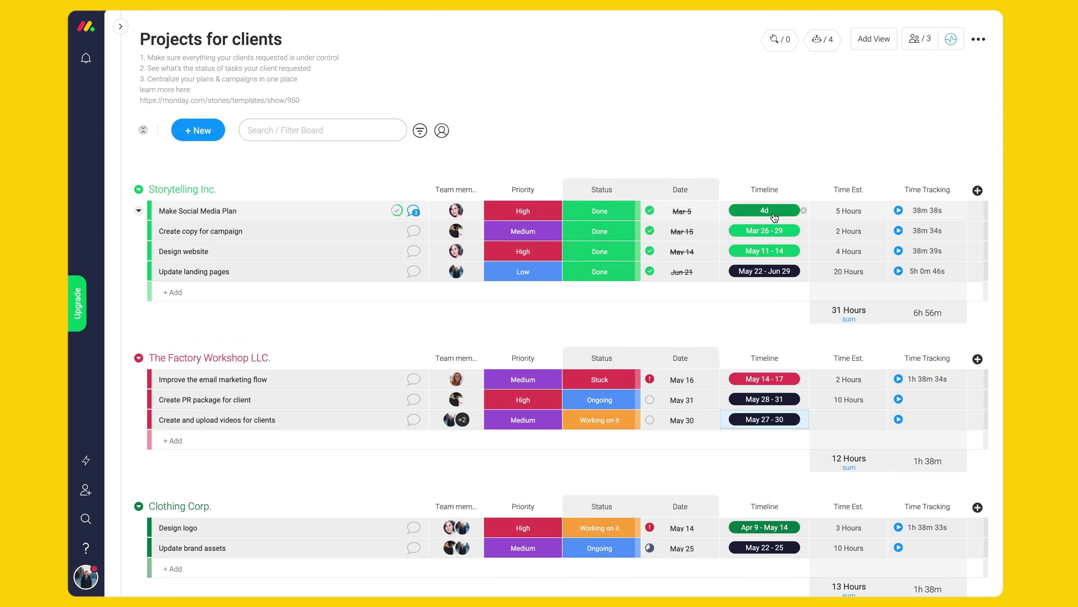
left_click(770, 216)
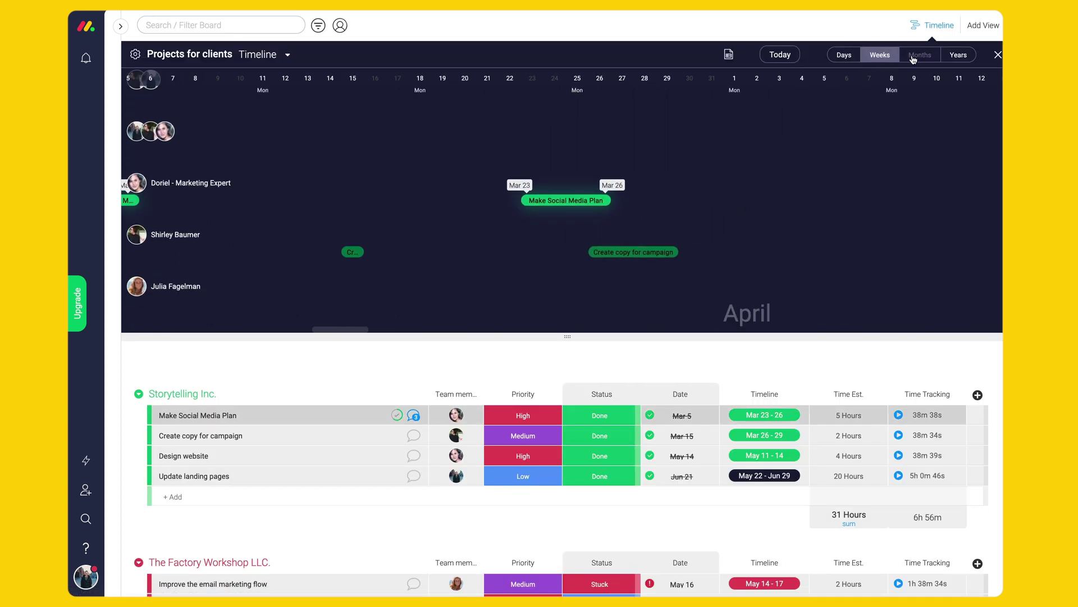
left_click(914, 59)
scroll(484, 146, "down", 2)
scroll(484, 146, "up", 2)
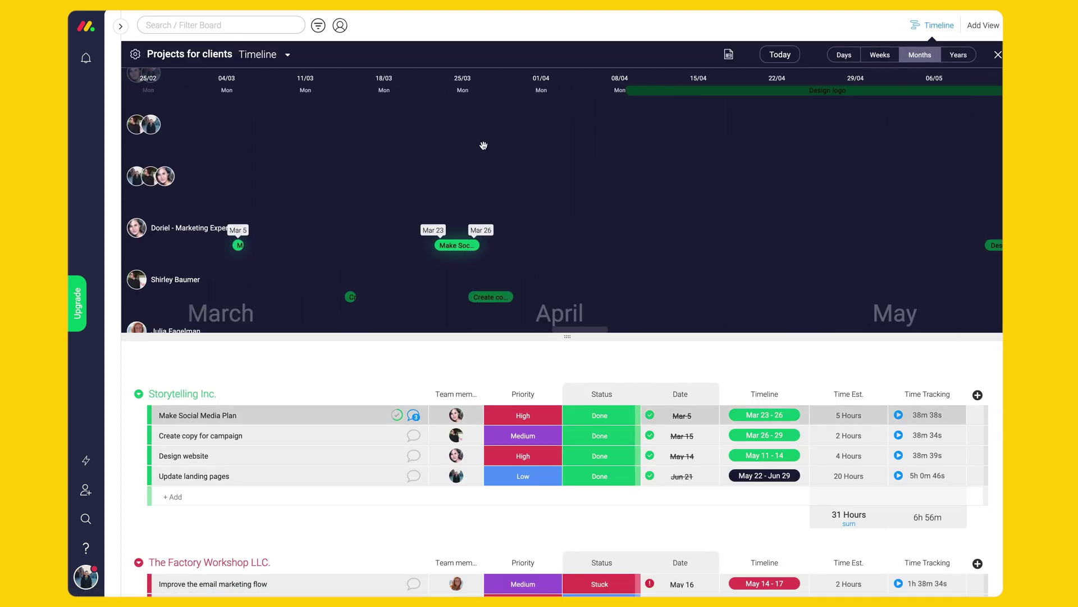
scroll(485, 146, "right", 5)
scroll(484, 145, "right", 3)
scroll(484, 146, "left", 5)
scroll(485, 146, "left", 3)
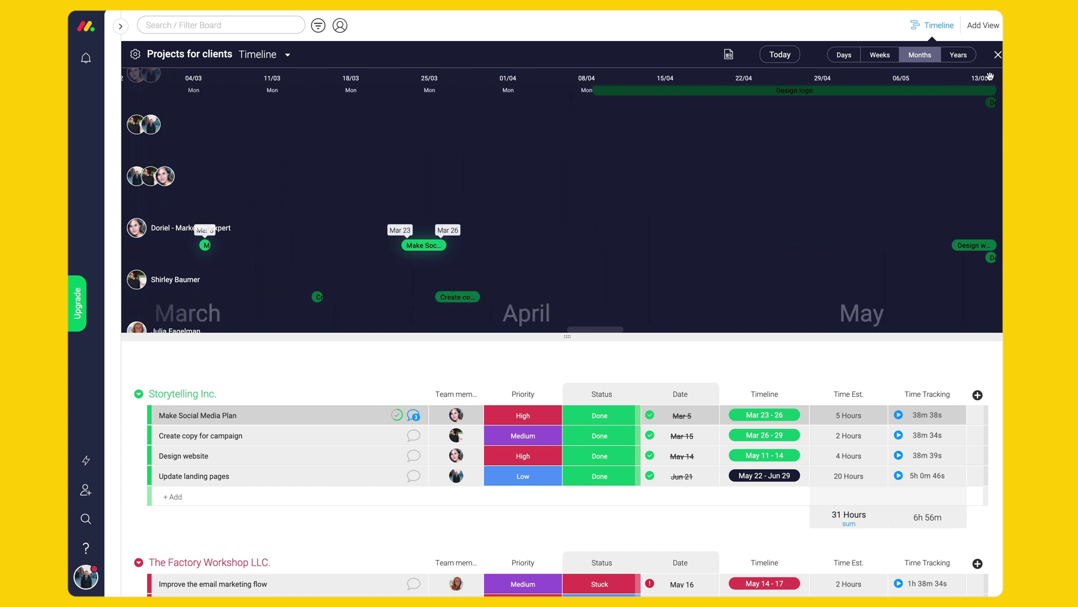
left_click(998, 54)
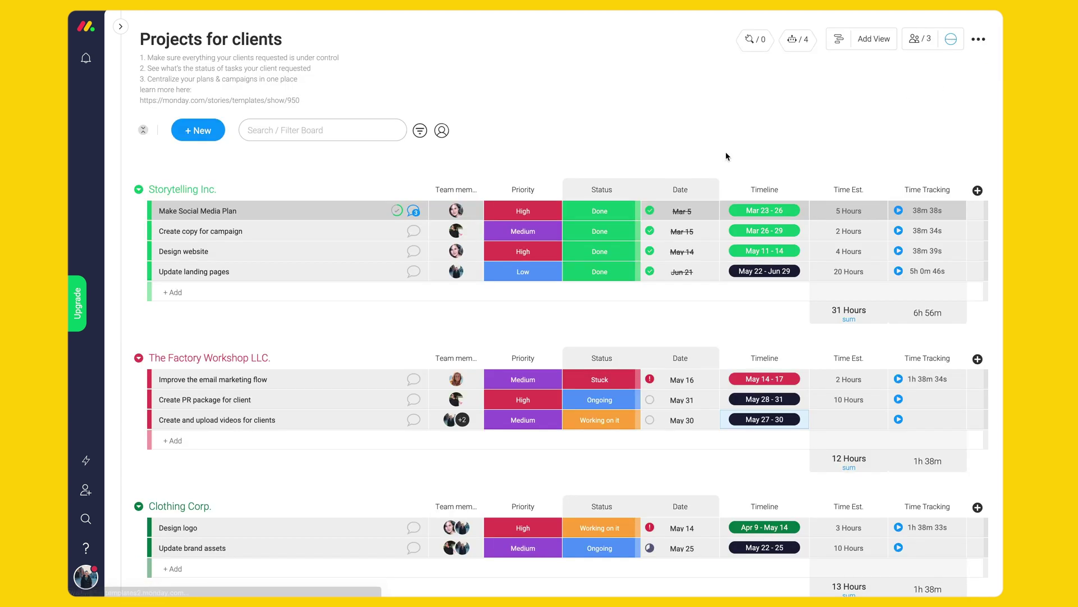
Add a Tags column to the board and tag the video task #Video
left_click(979, 192)
left_click(919, 348)
left_click(928, 420)
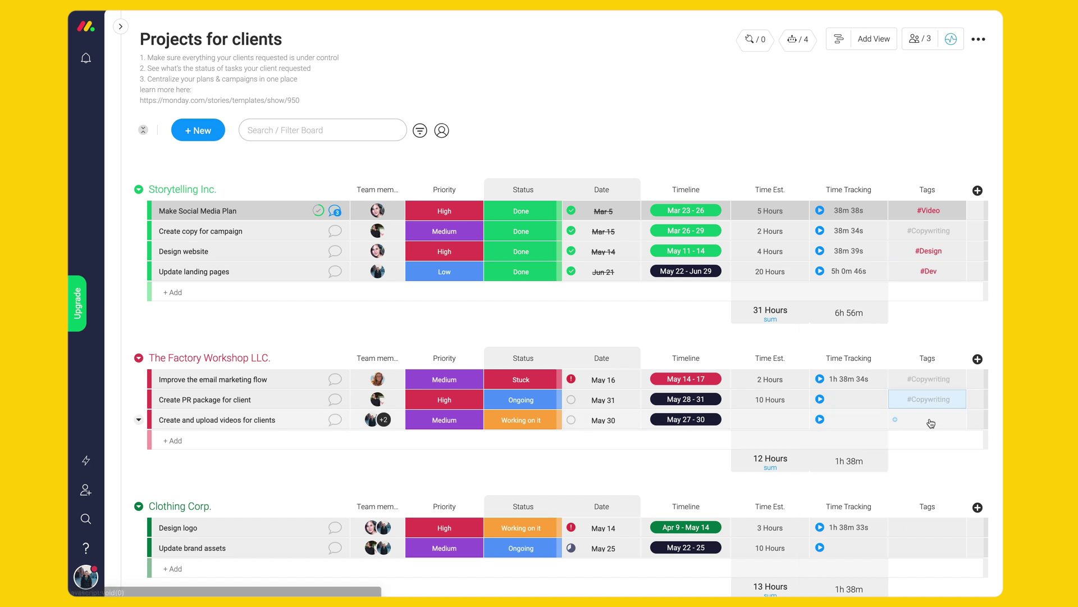
Filter the board by the #Copywriting and #Video tags, then clear all filters
left_click(419, 130)
left_click(877, 285)
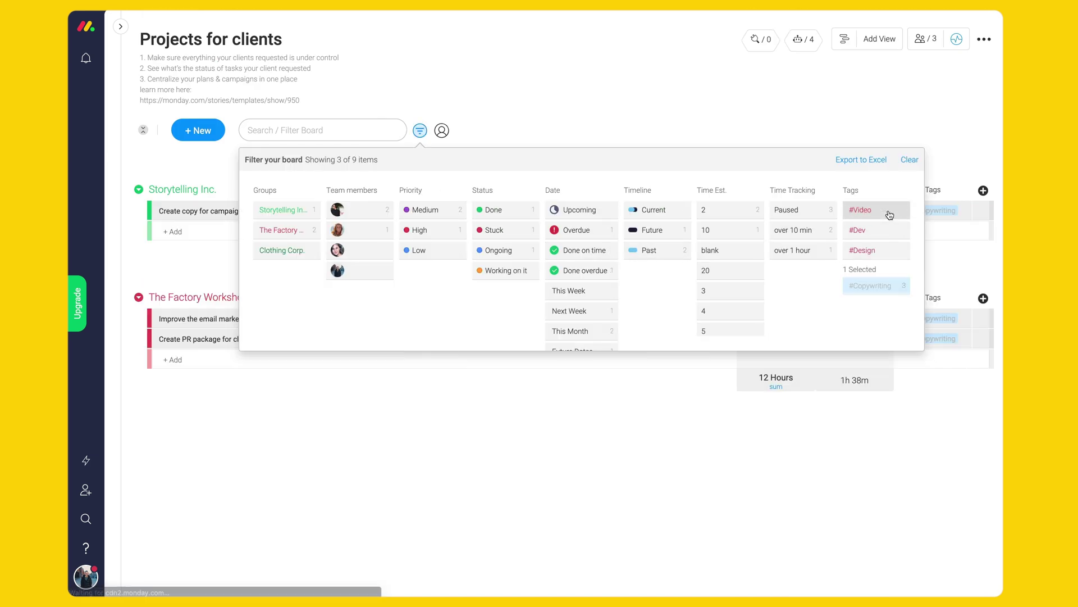
left_click(909, 160)
left_click(469, 151)
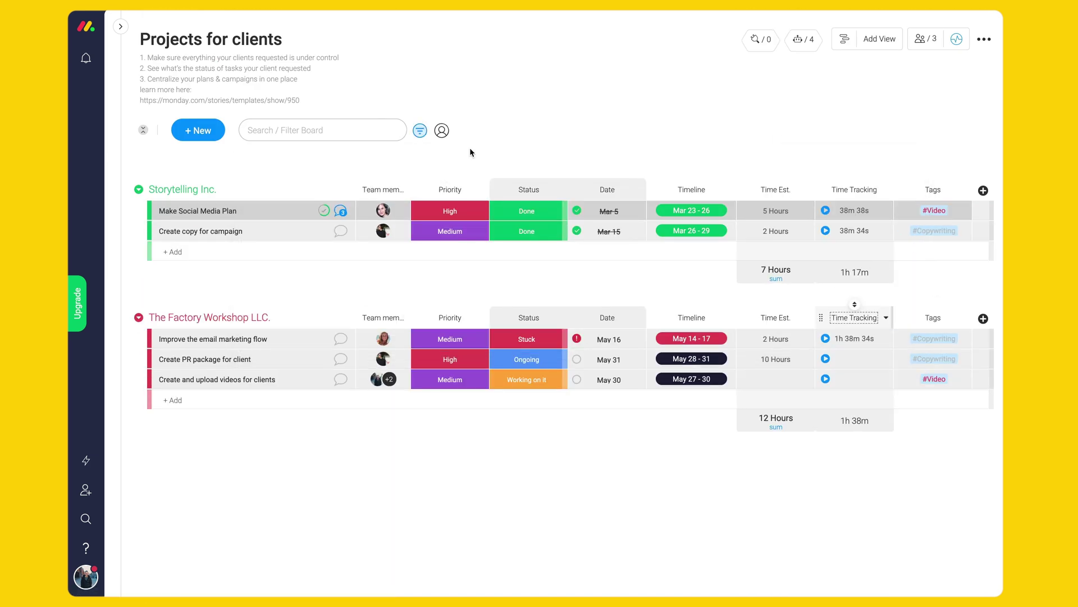
left_click(420, 130)
left_click(908, 162)
Set the video task's estimate to 5 hours and manually log a one-hour May 22 session
left_click(765, 415)
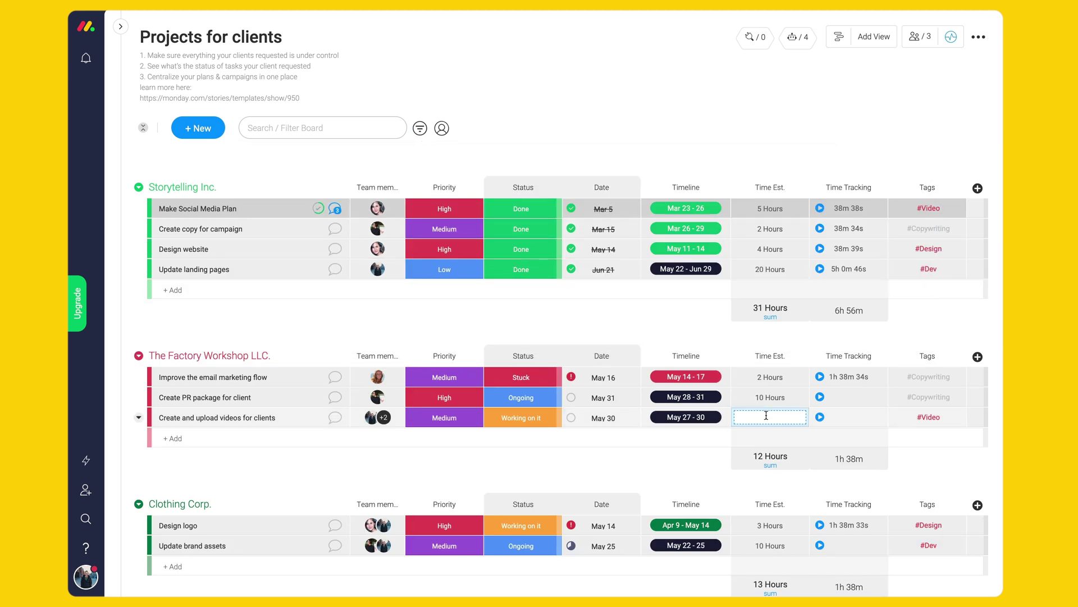
type("5")
key("Return")
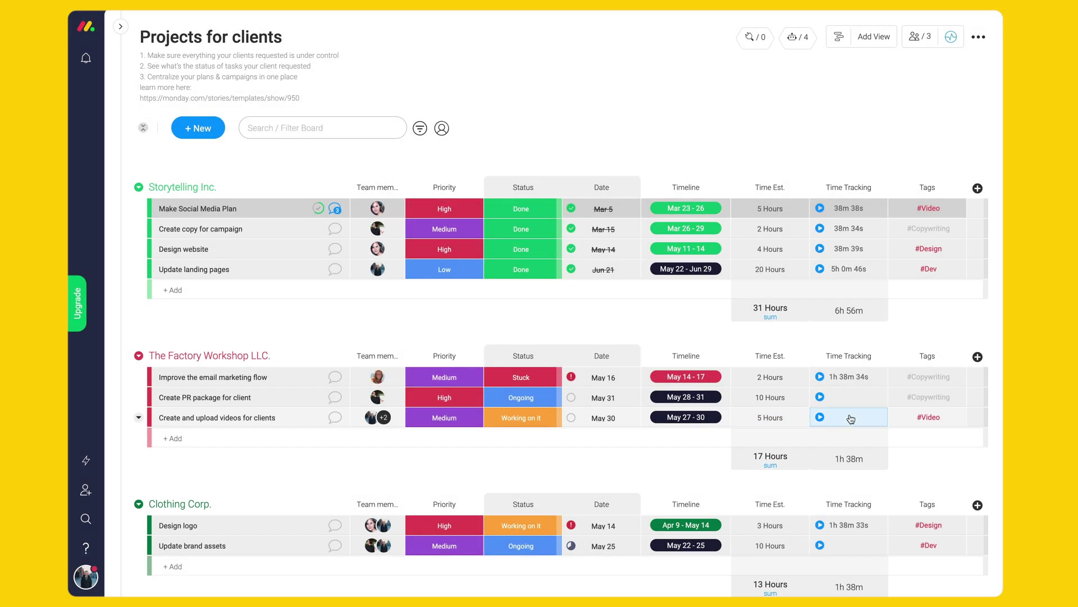
left_click(850, 416)
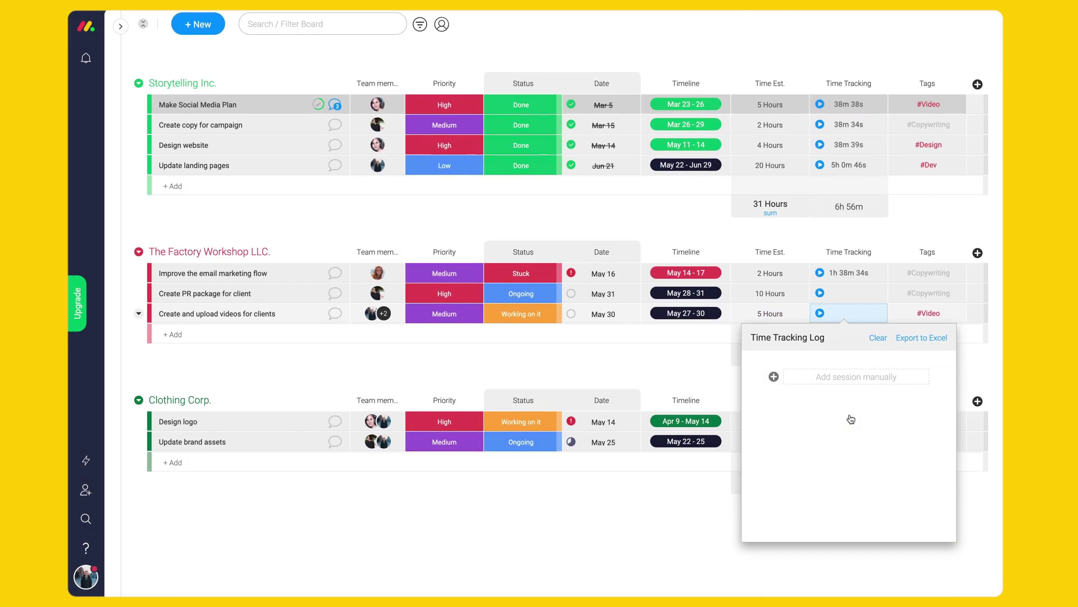
left_click(856, 376)
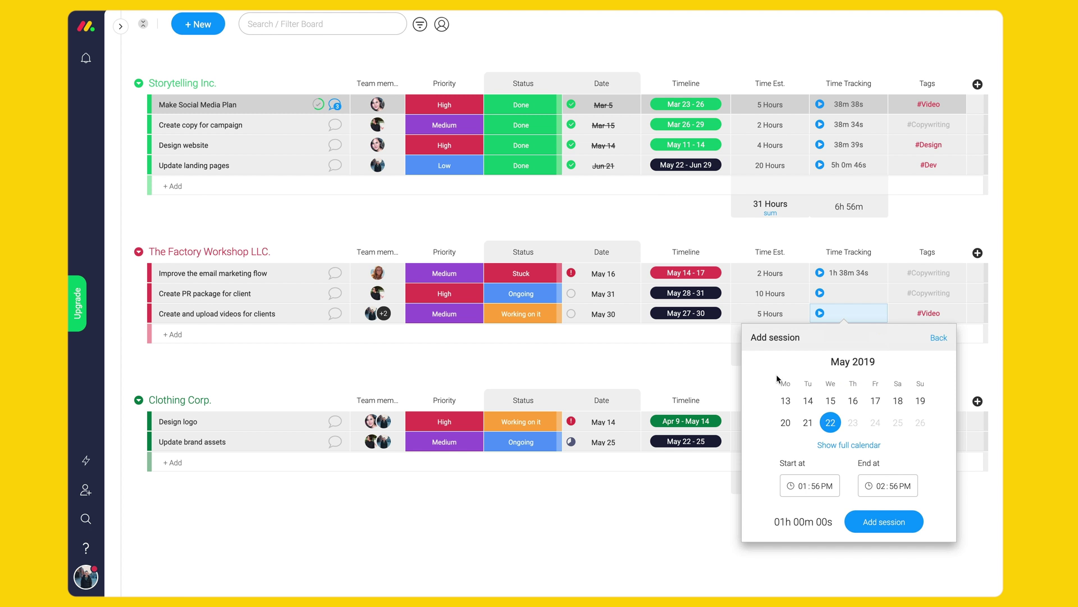
left_click(884, 522)
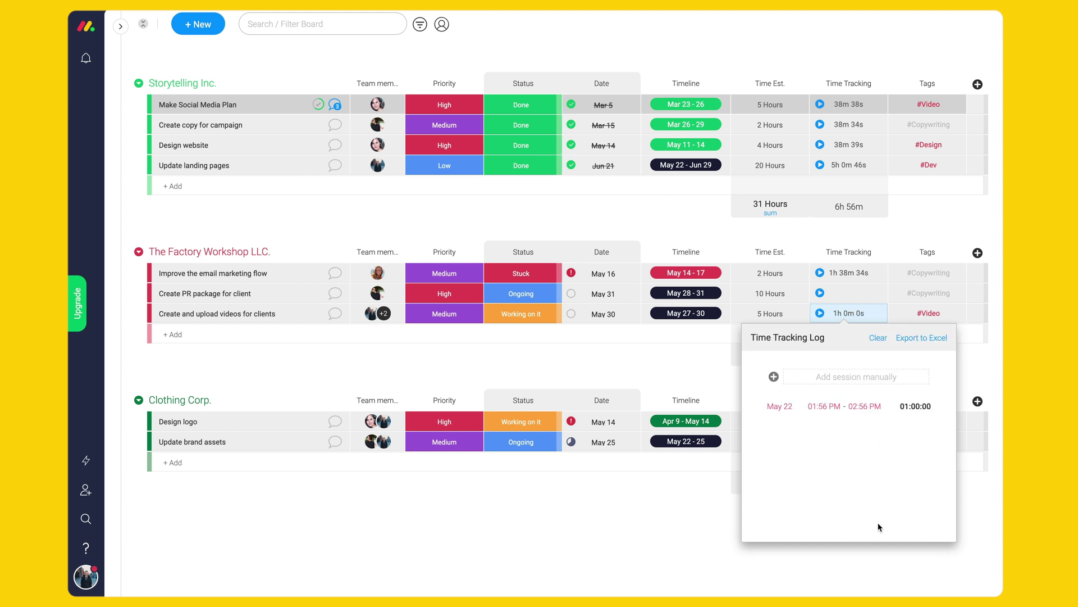
left_click(670, 364)
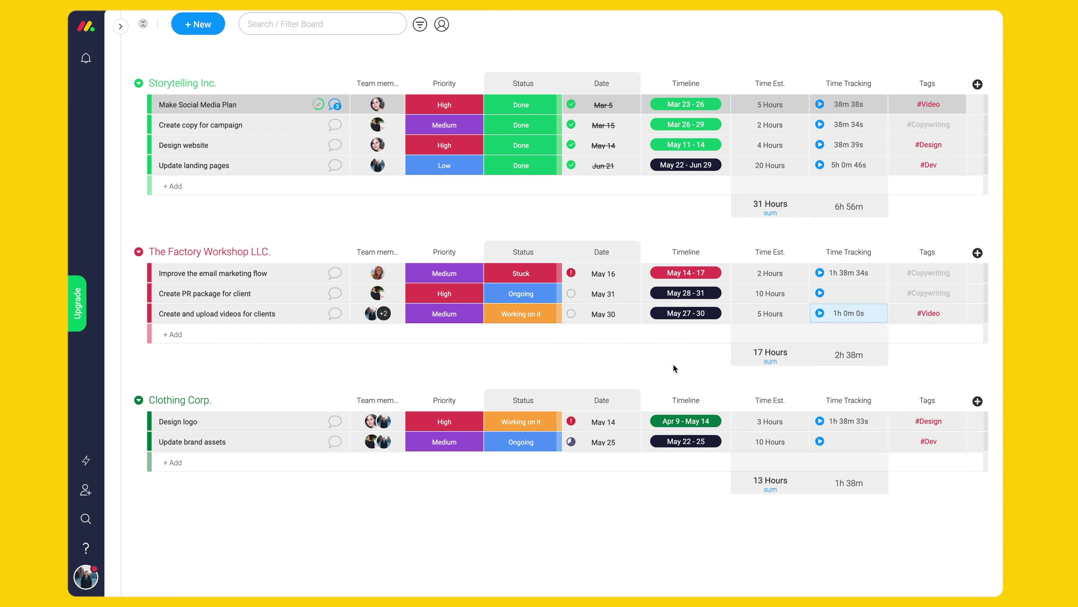
scroll(670, 364, "up", 1)
scroll(674, 364, "up", 2)
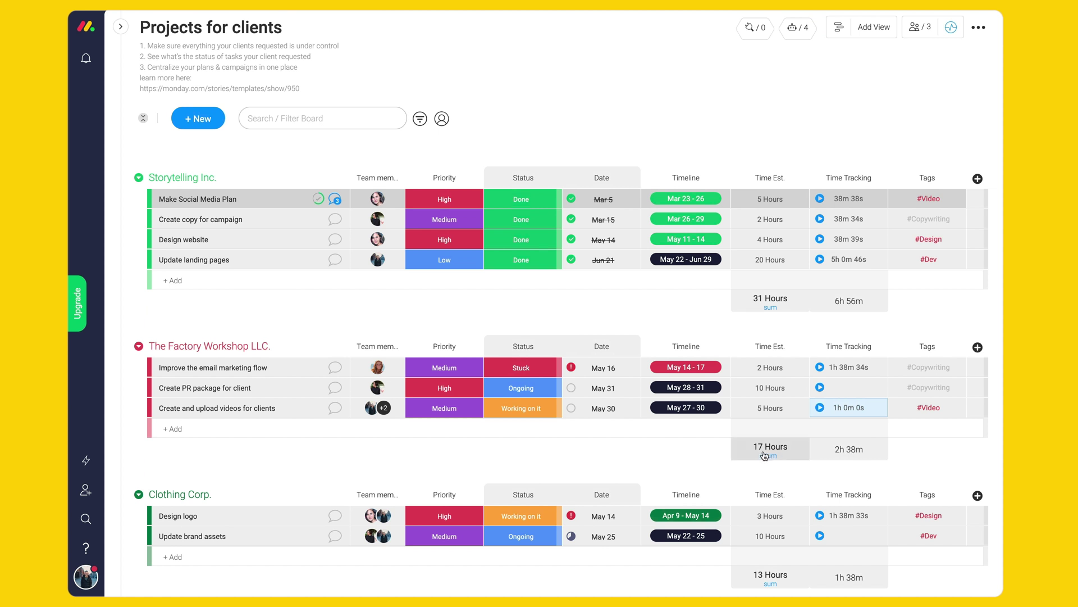
Filter the board to show only one team member's tasks
left_click(420, 131)
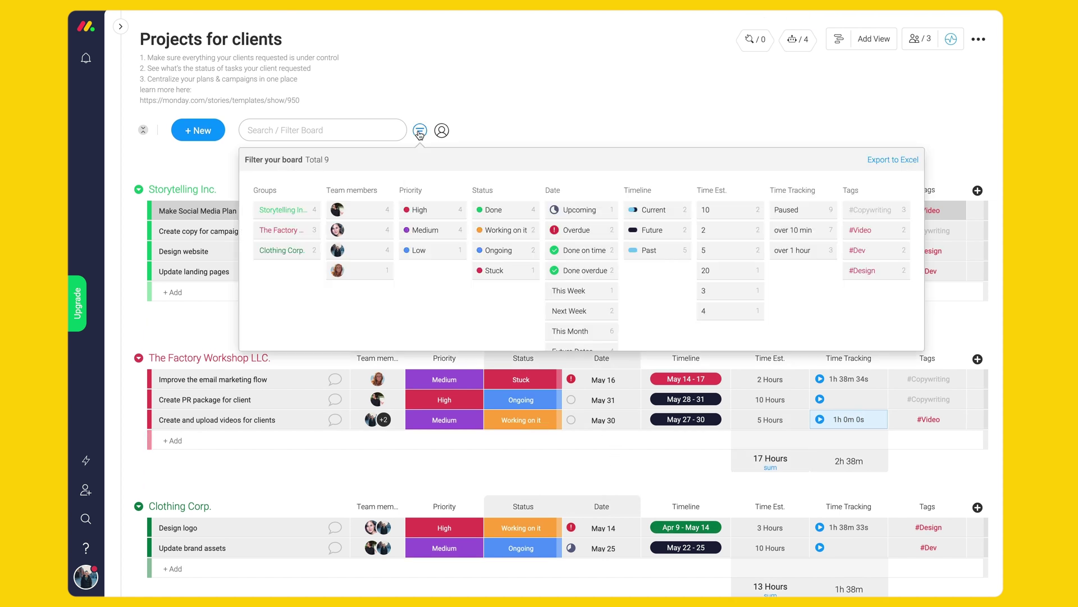
left_click(337, 250)
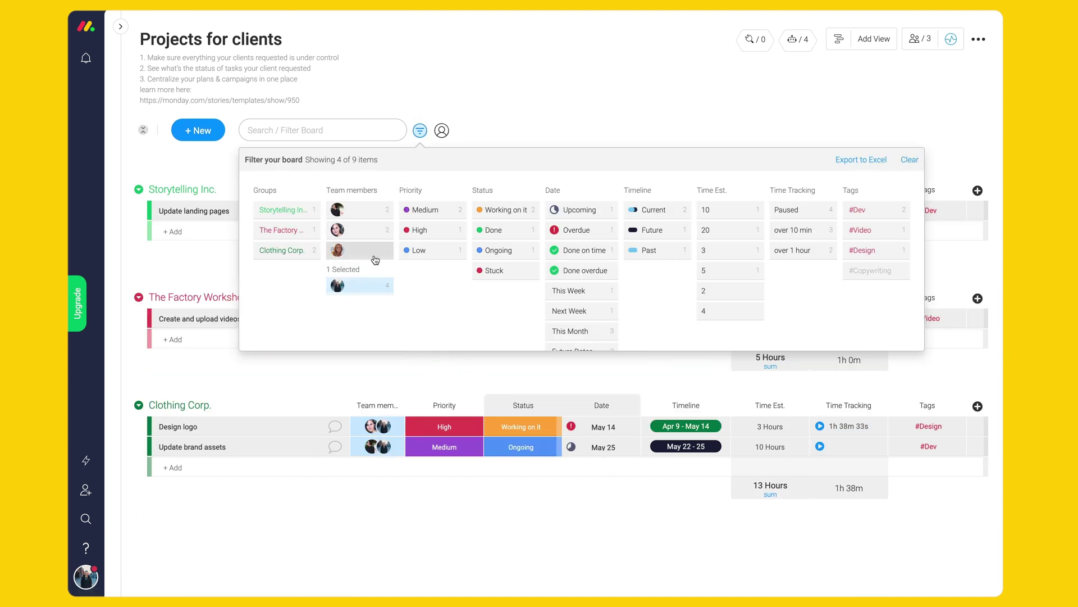
left_click(856, 362)
Select the overall column sum in the Time Est. total settings
left_click(770, 360)
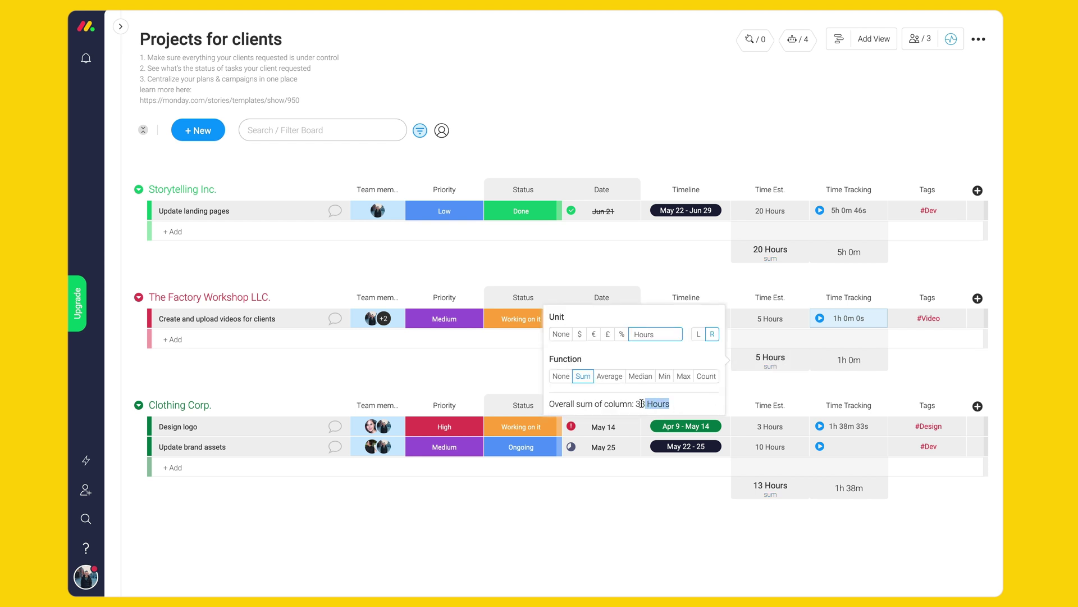
left_click_drag(689, 404, 638, 404)
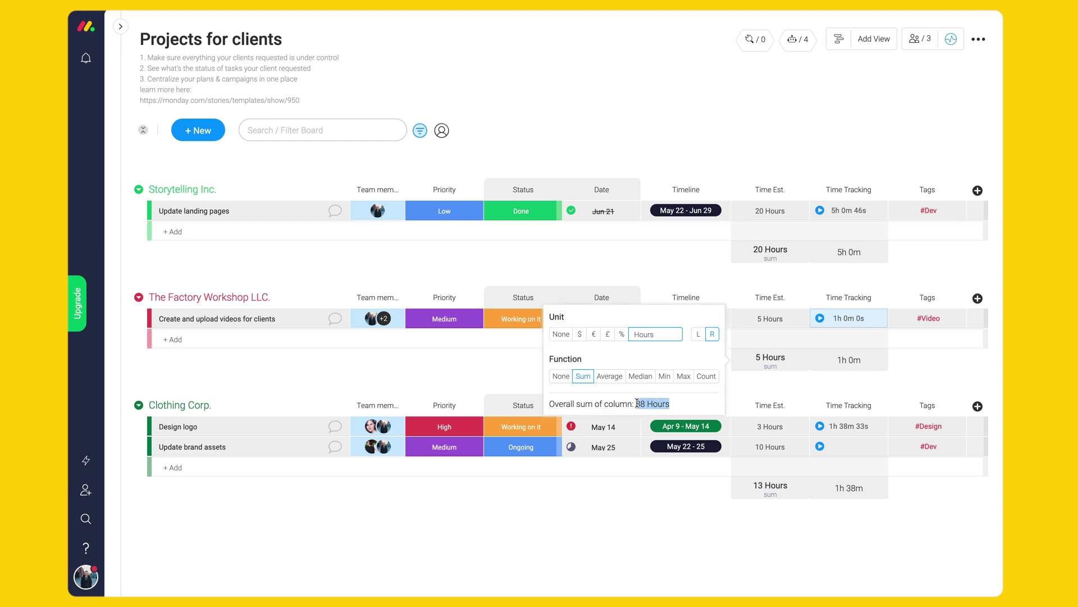
left_click(938, 369)
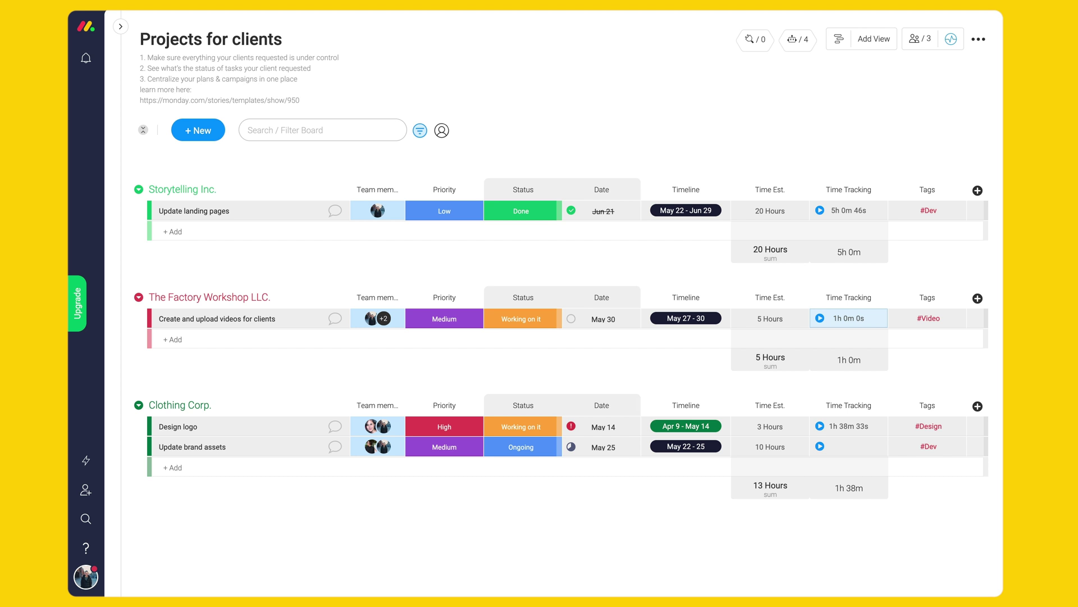
Clear the team-member filter so all nine tasks are visible again
left_click(420, 130)
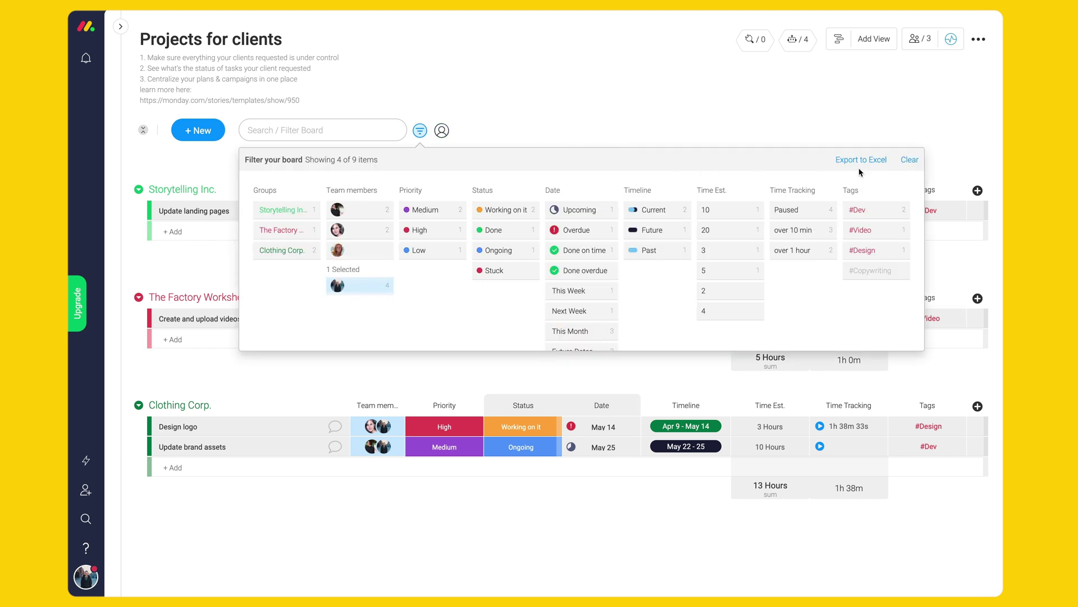
left_click(909, 160)
left_click(729, 102)
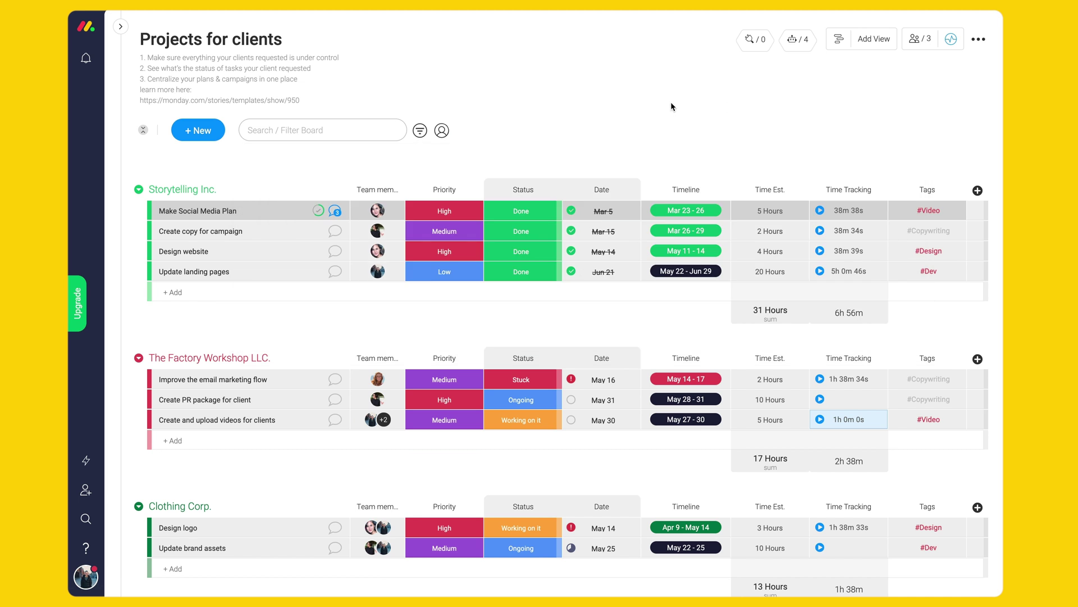